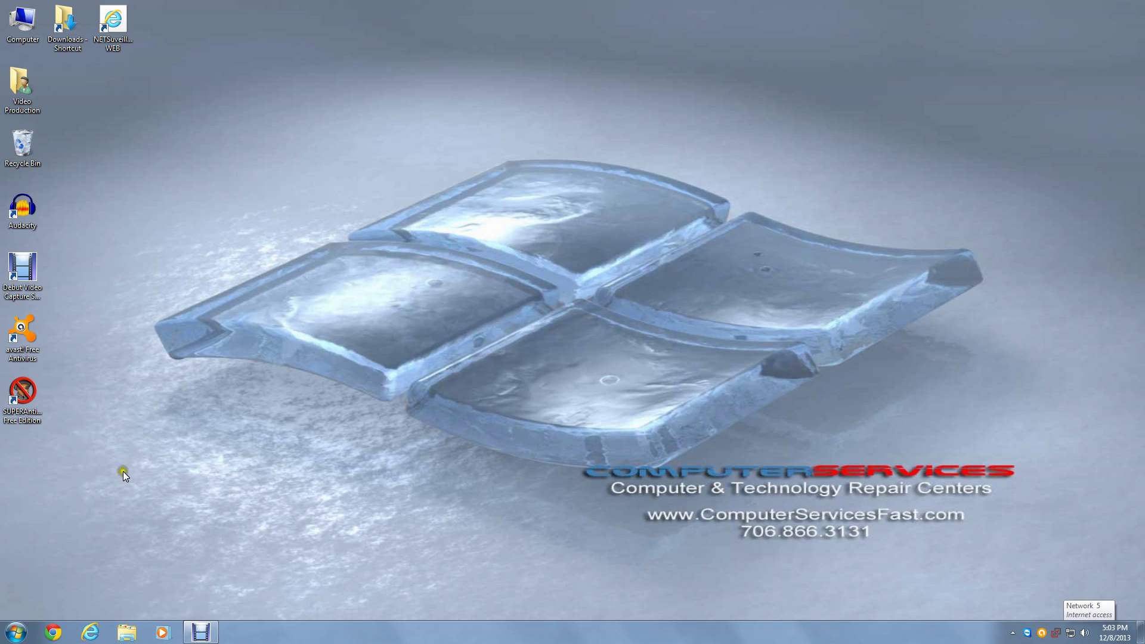
Step: Open Internet Explorer and enter 'Computer Repair Fort Ogle' in Google's search box, correcting the typo
left_click(90, 632)
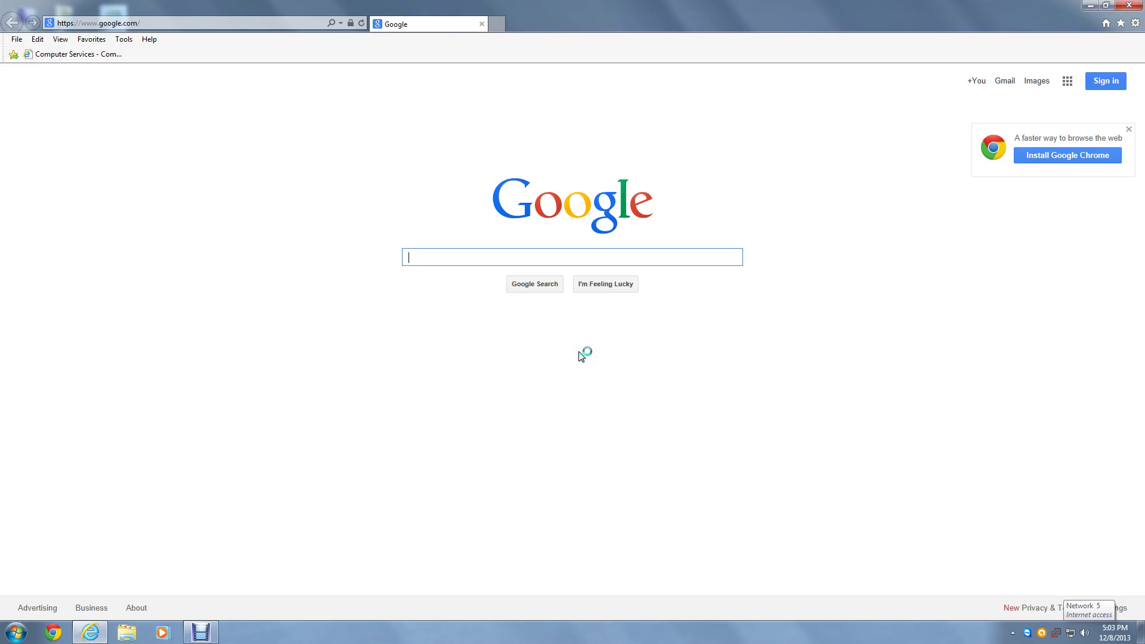
type("Computer Rp")
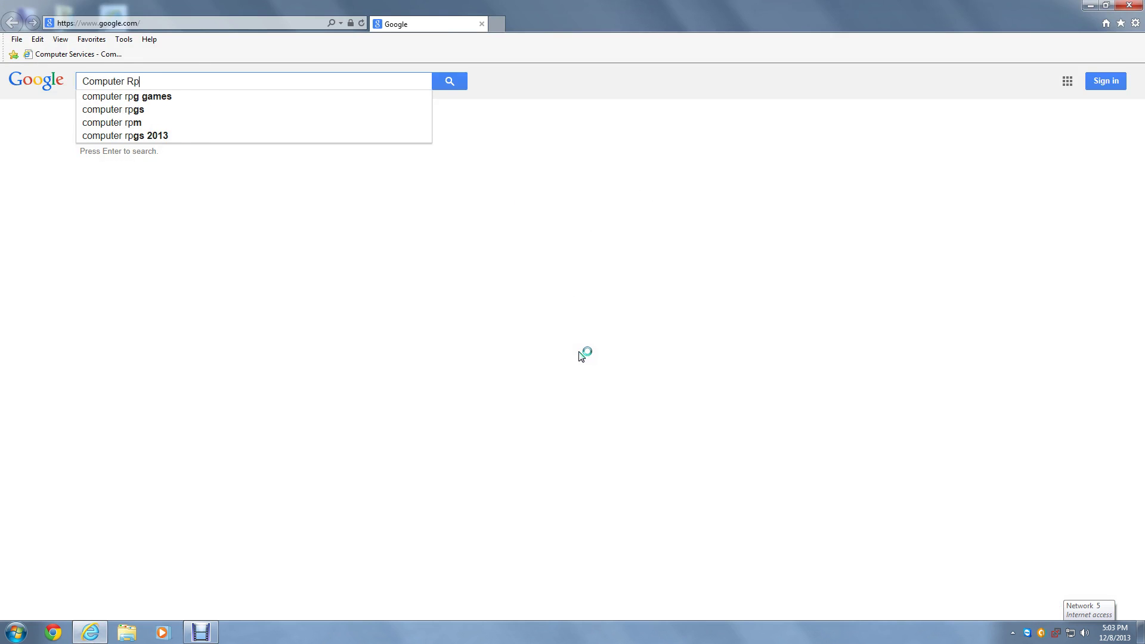
key("BackSpace")
type("epair Fort")
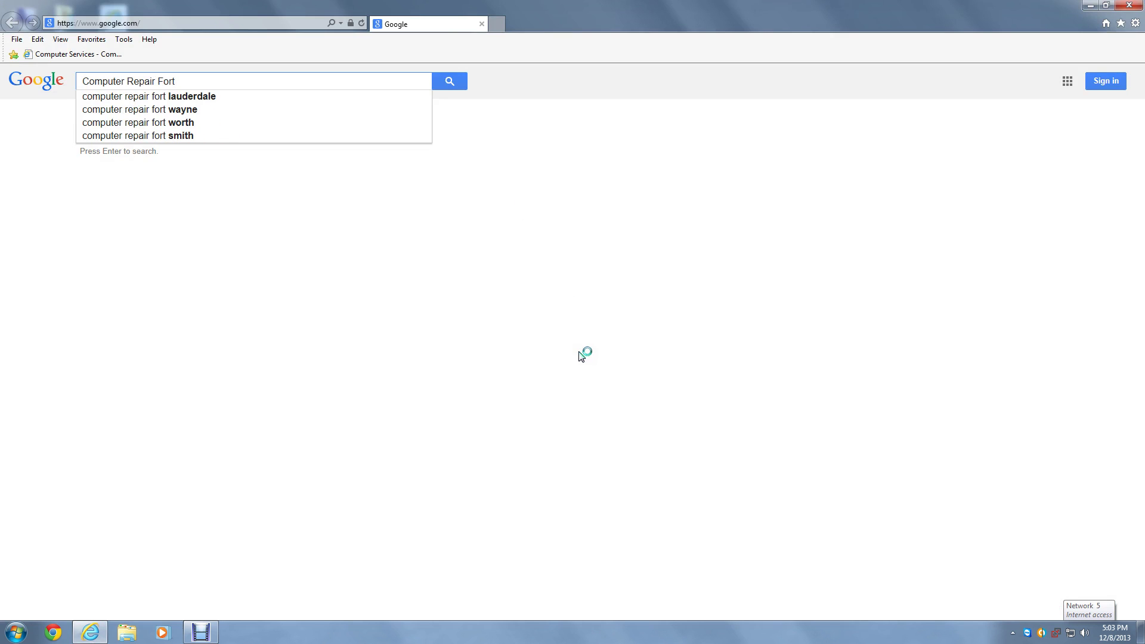
type(" Ogle")
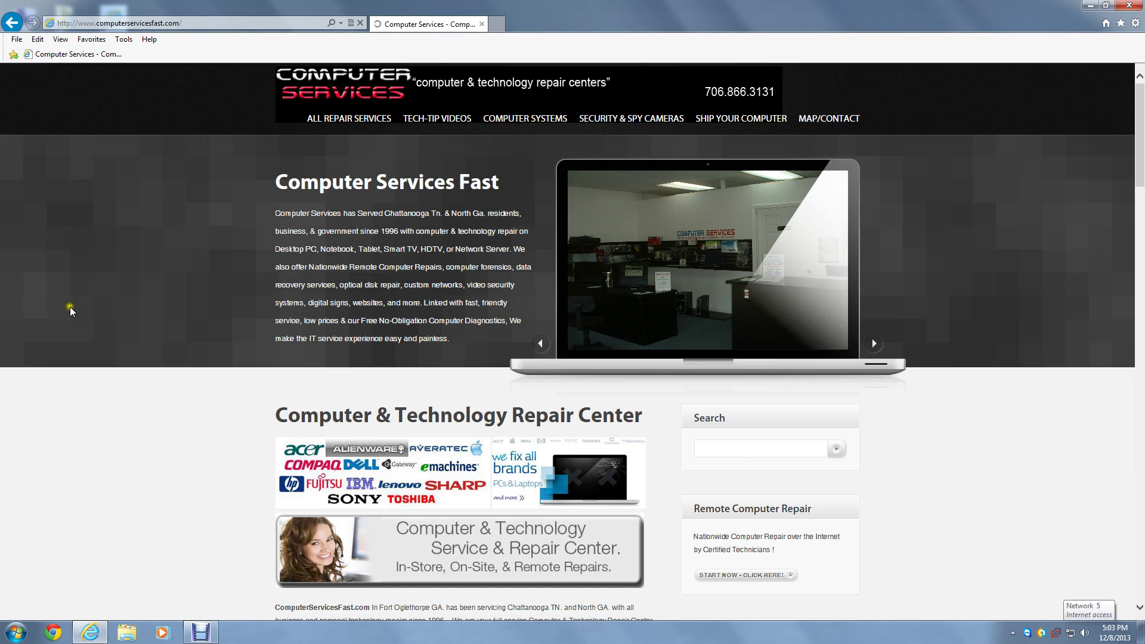
Step: Open the Downloads page from the Computer Services Fast site's ALL REPAIR SERVICES menu
scroll(192, 265, "down", 6)
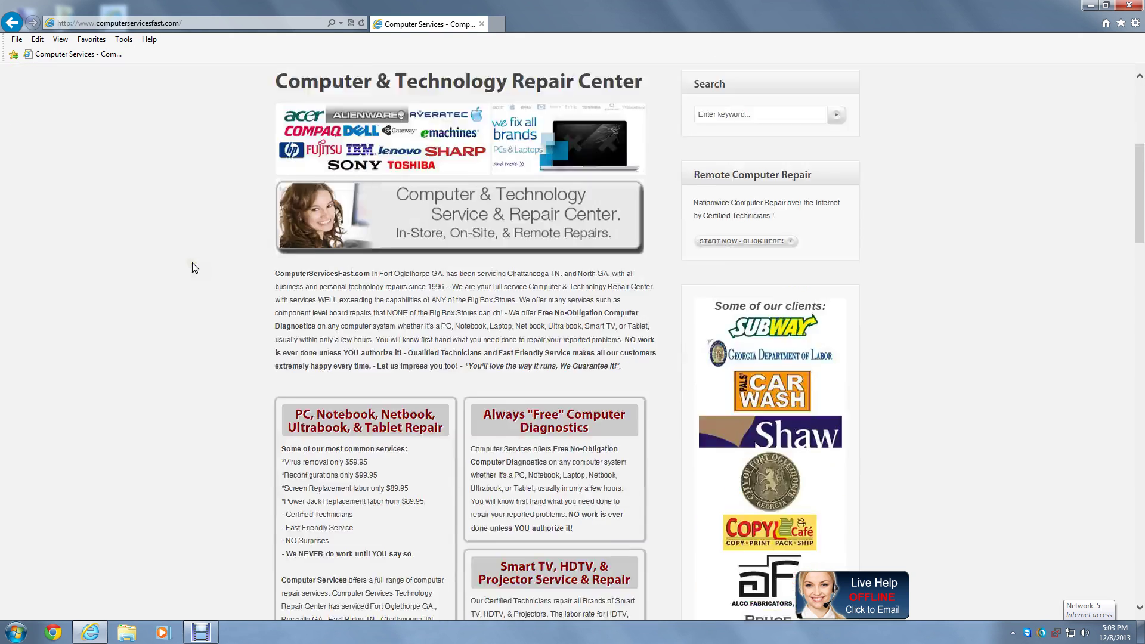
scroll(190, 268, "up", 6)
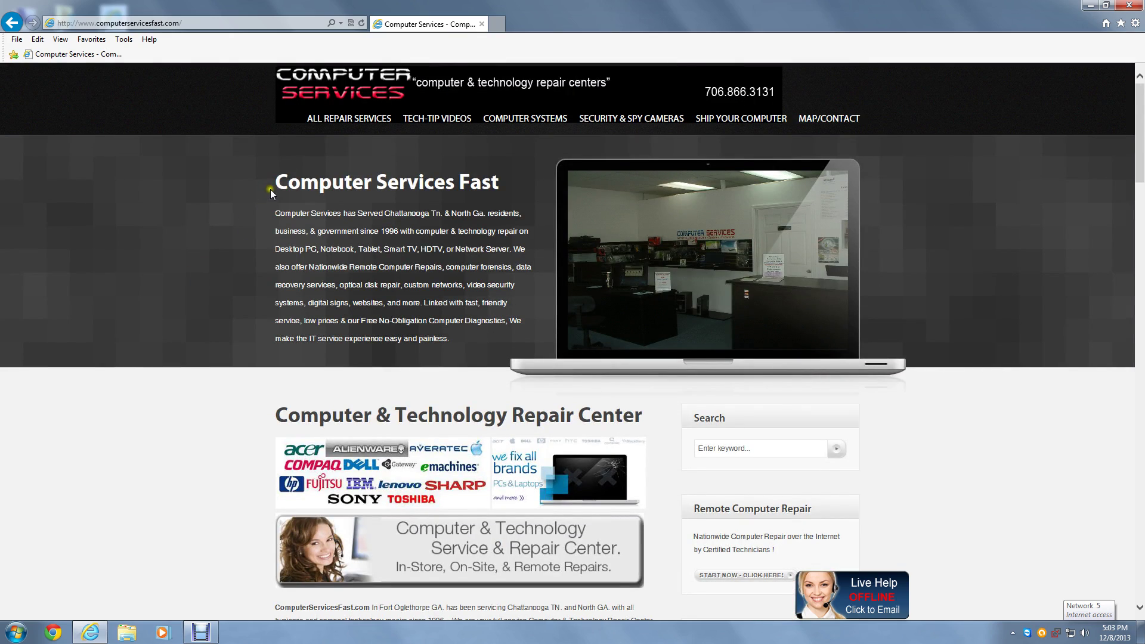
mouse_move(340, 125)
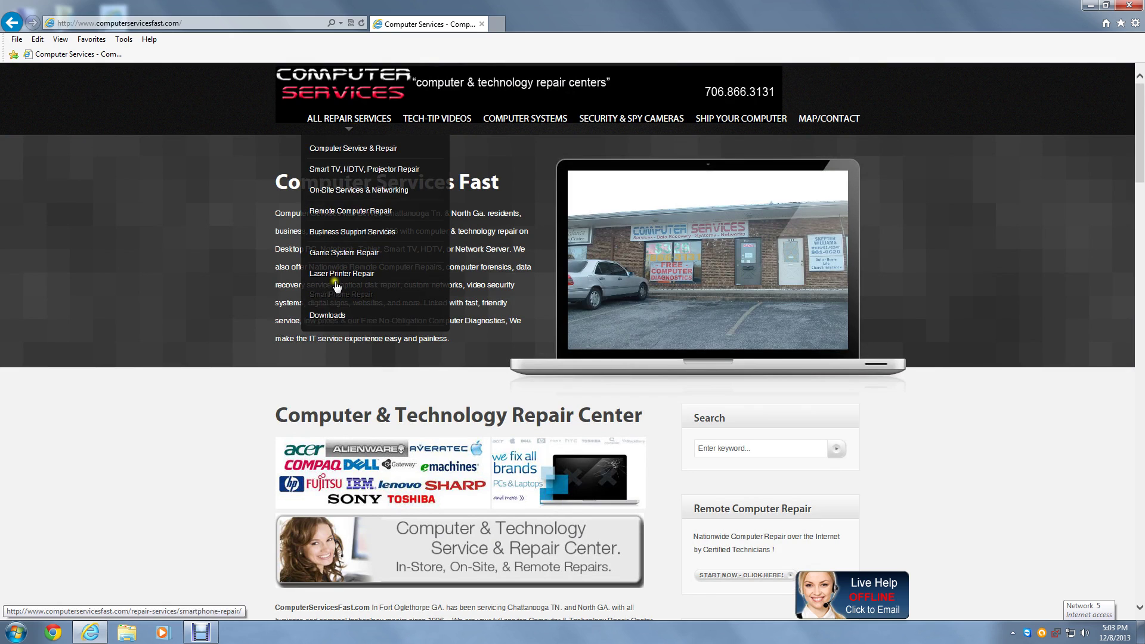
left_click(328, 316)
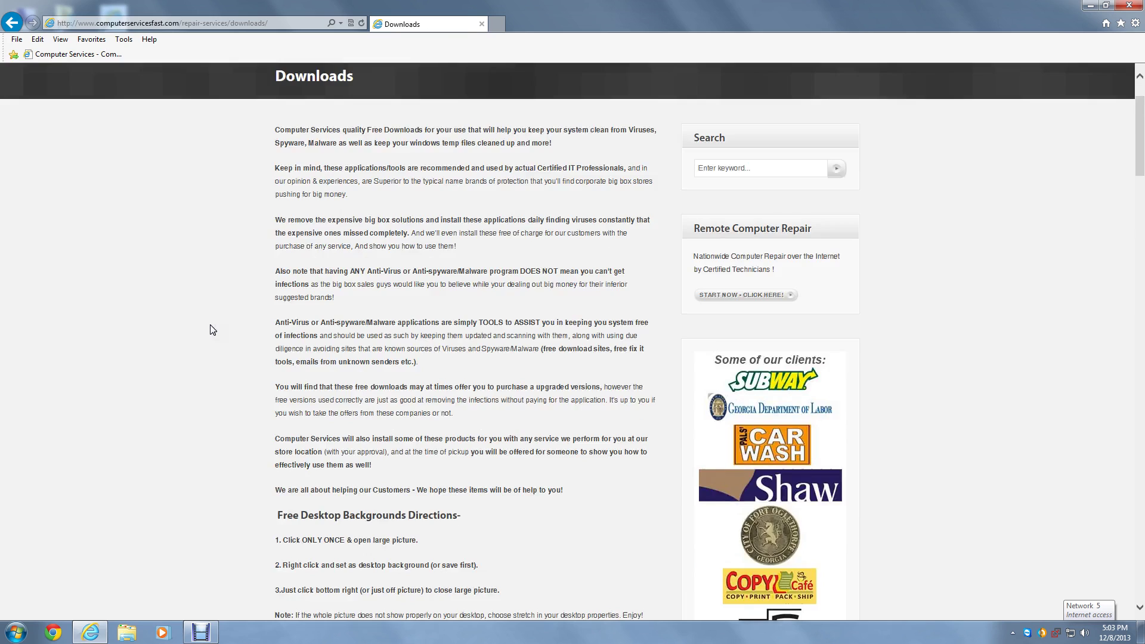
Step: Scroll to Free Downloads, fetch the Windows CleanUp! 4.5.2 installer, and run it from the download bar
scroll(212, 329, "down", 3)
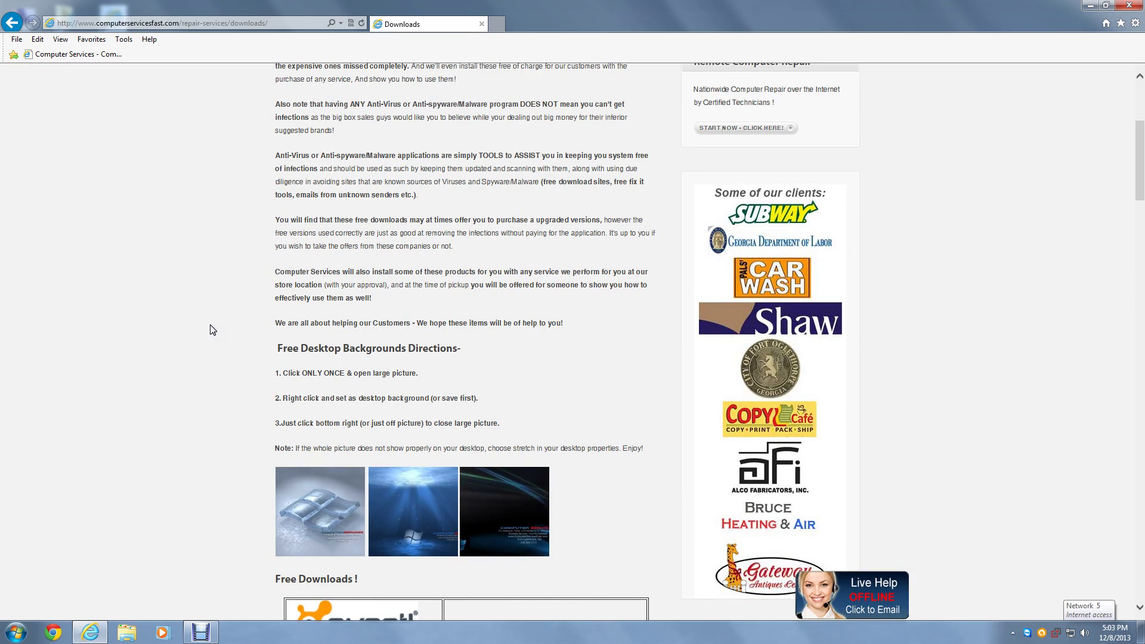
scroll(213, 330, "down", 3)
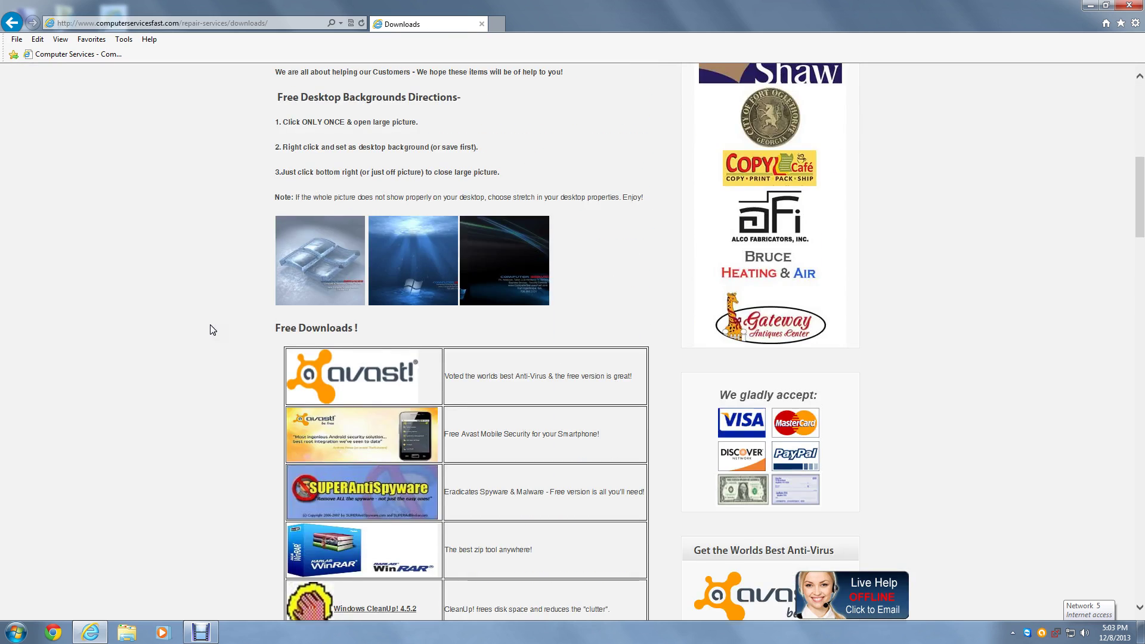
scroll(212, 329, "down", 3)
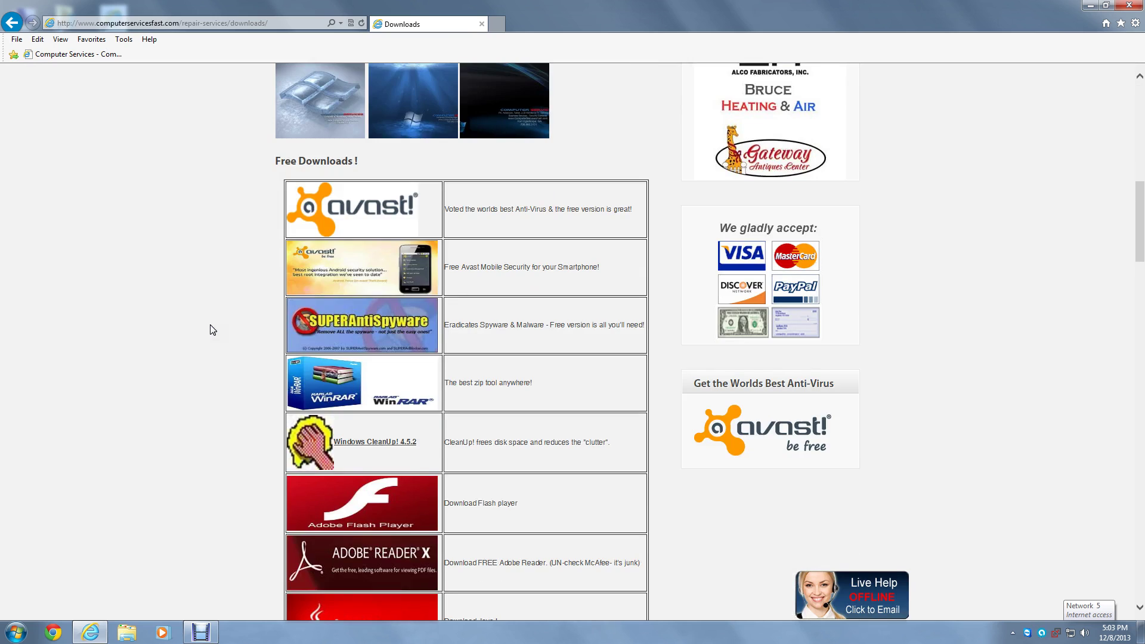
scroll(213, 330, "down", 2)
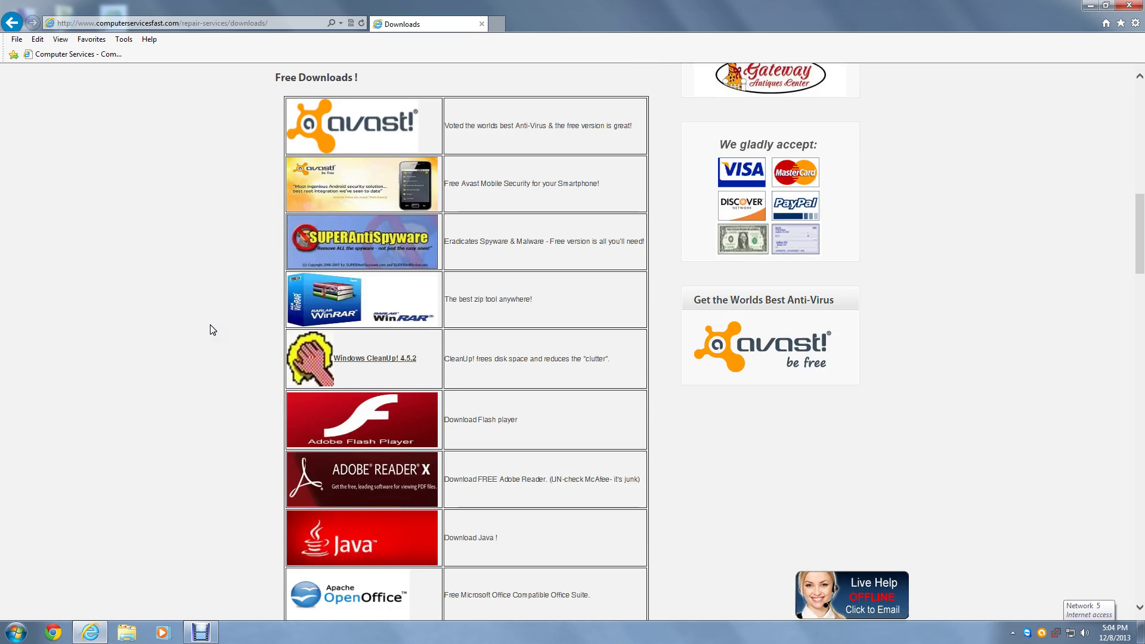
left_click(392, 360)
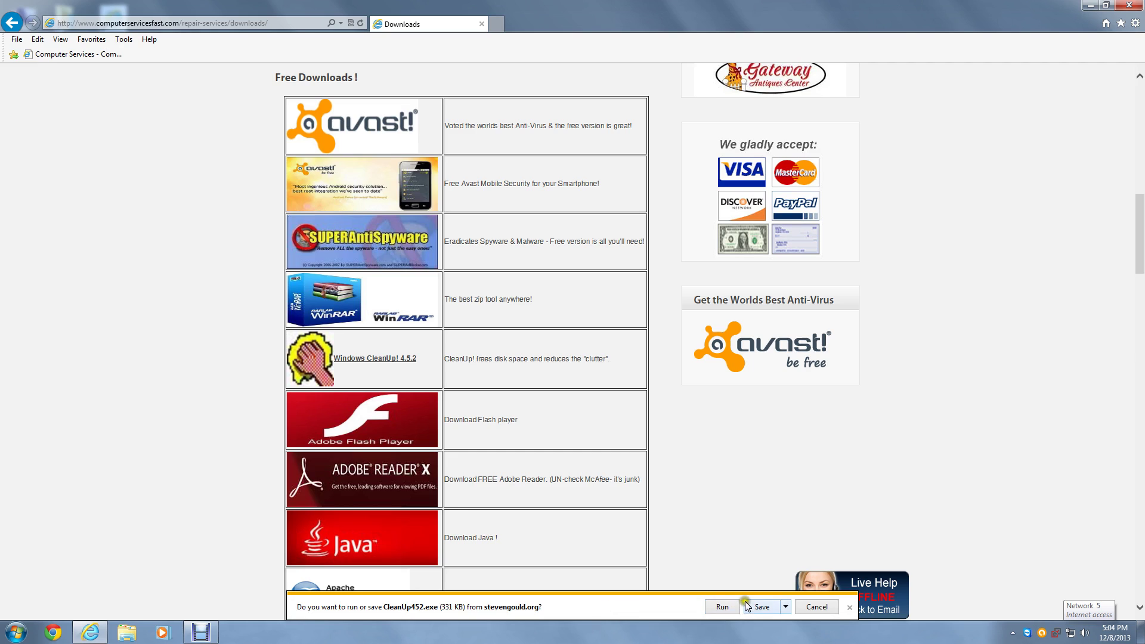
left_click(722, 607)
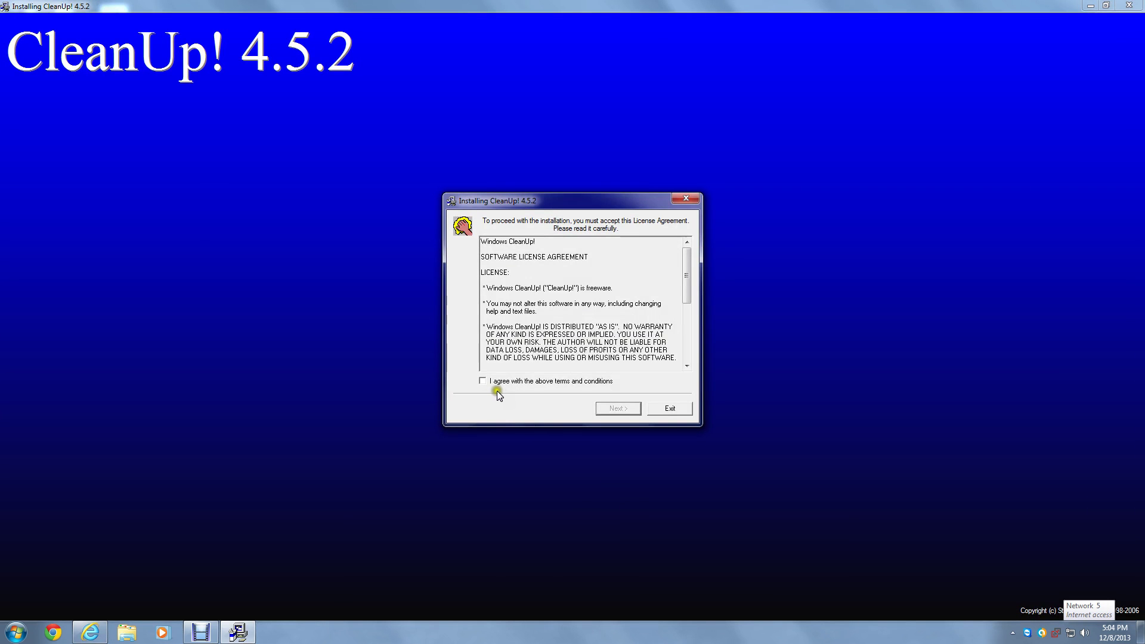
Step: Accept the licence, install to C:\Program Files (x86)\CleanUp!, and launch CleanUp! without the readme
left_click(484, 382)
left_click(617, 409)
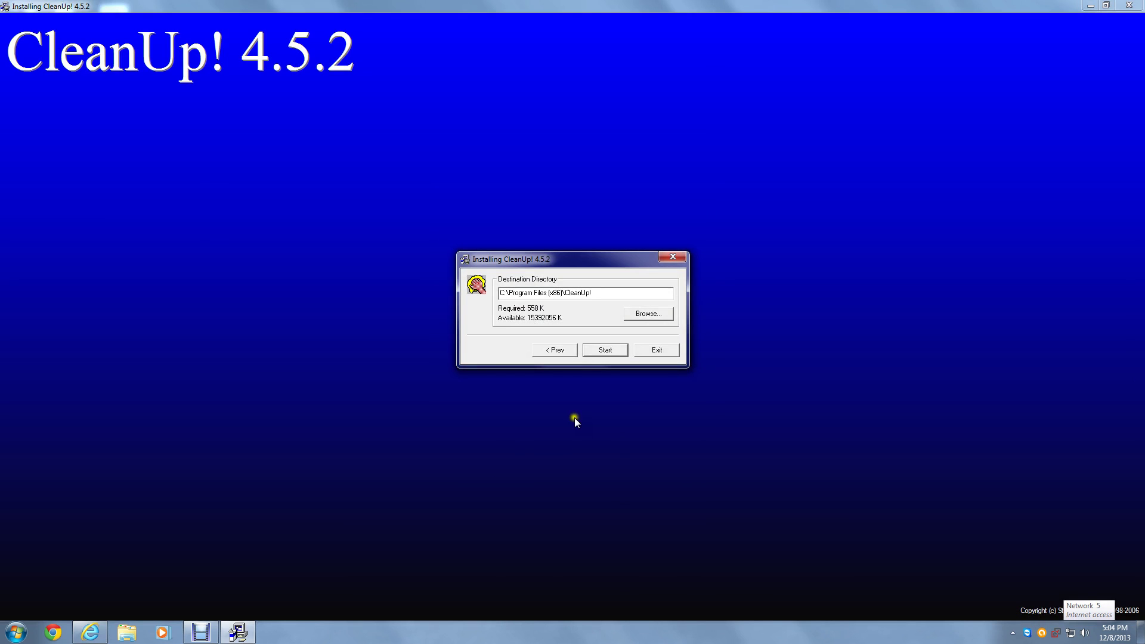
left_click(609, 351)
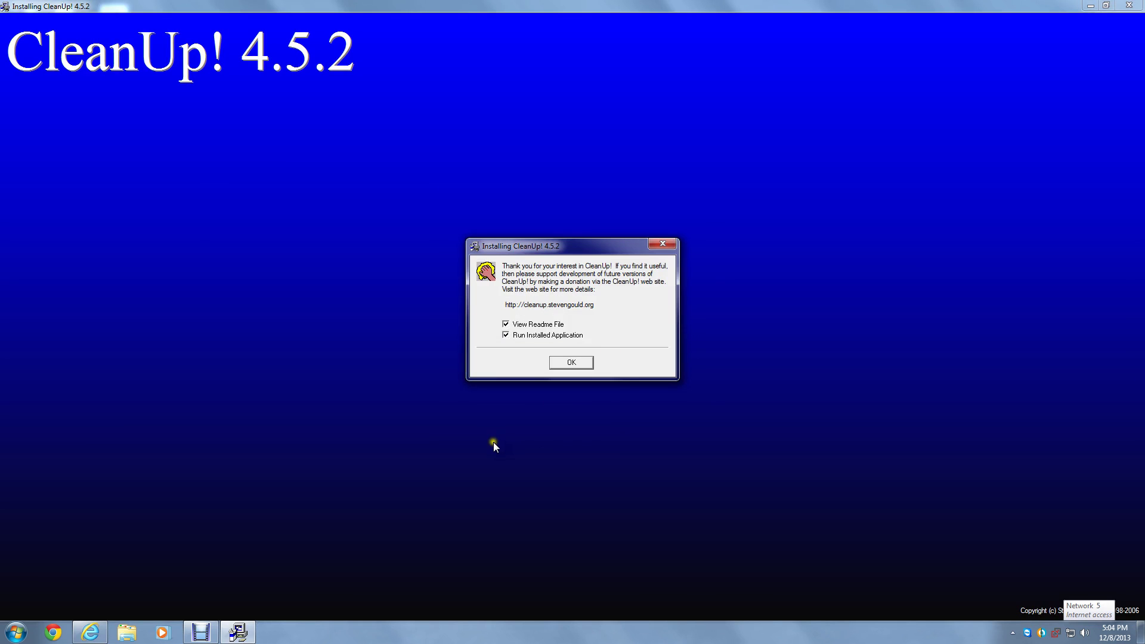
left_click(506, 324)
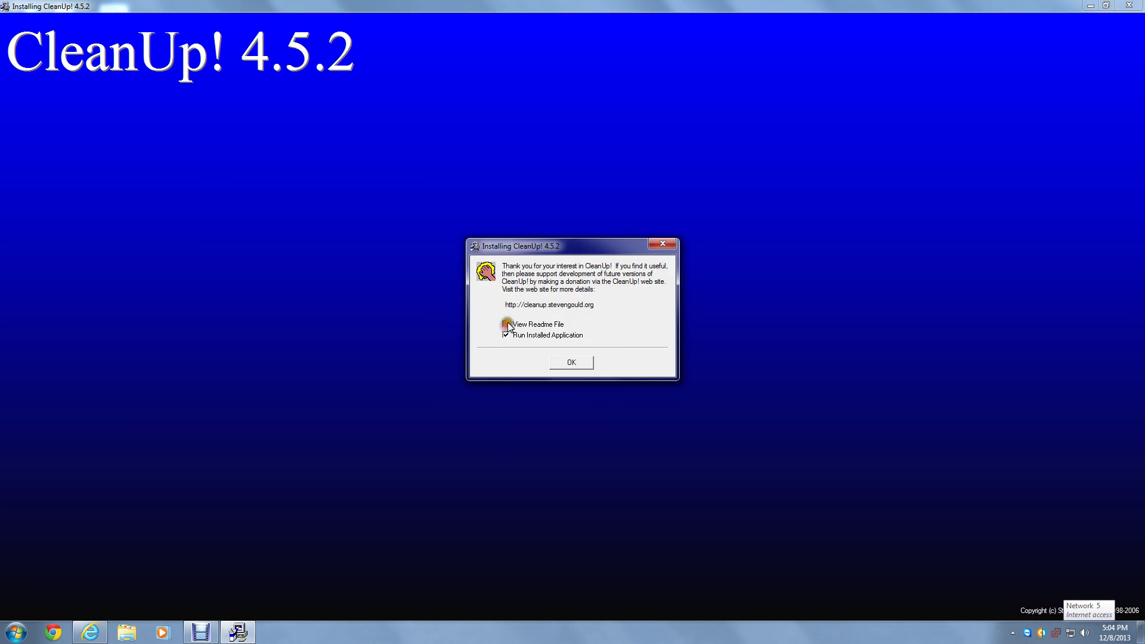
left_click(567, 362)
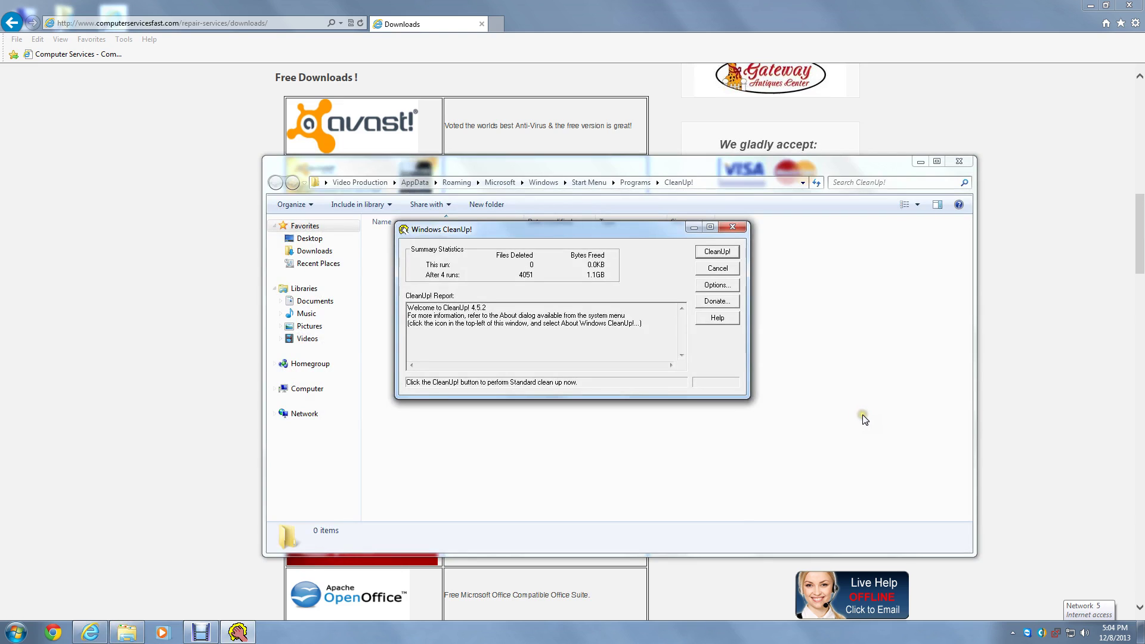
left_click(727, 285)
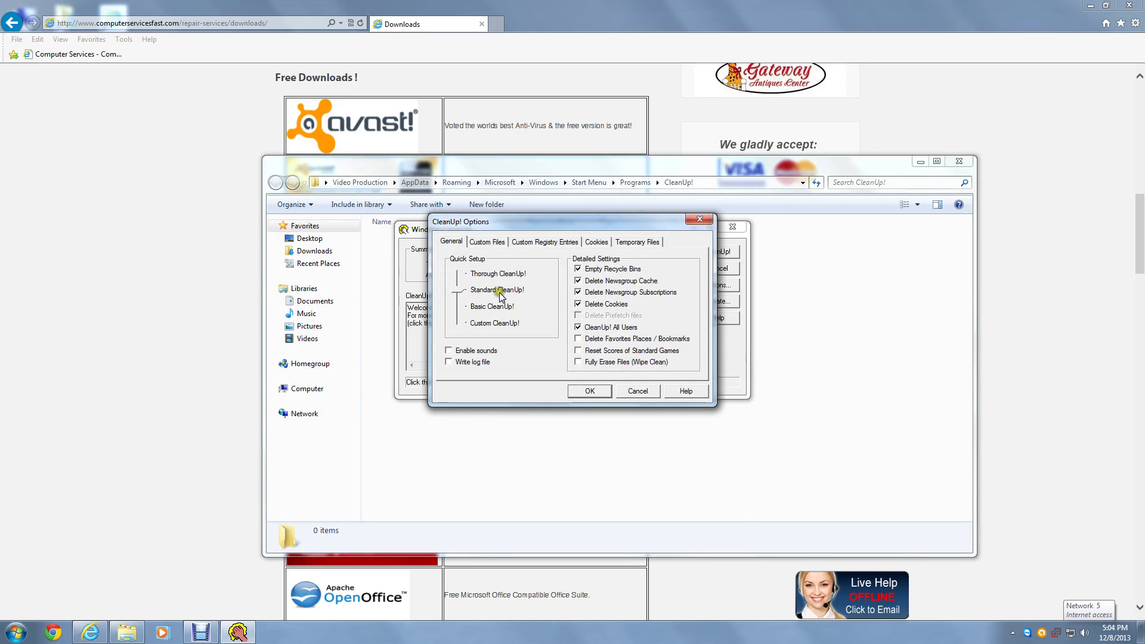
left_click(458, 292)
left_click(497, 292)
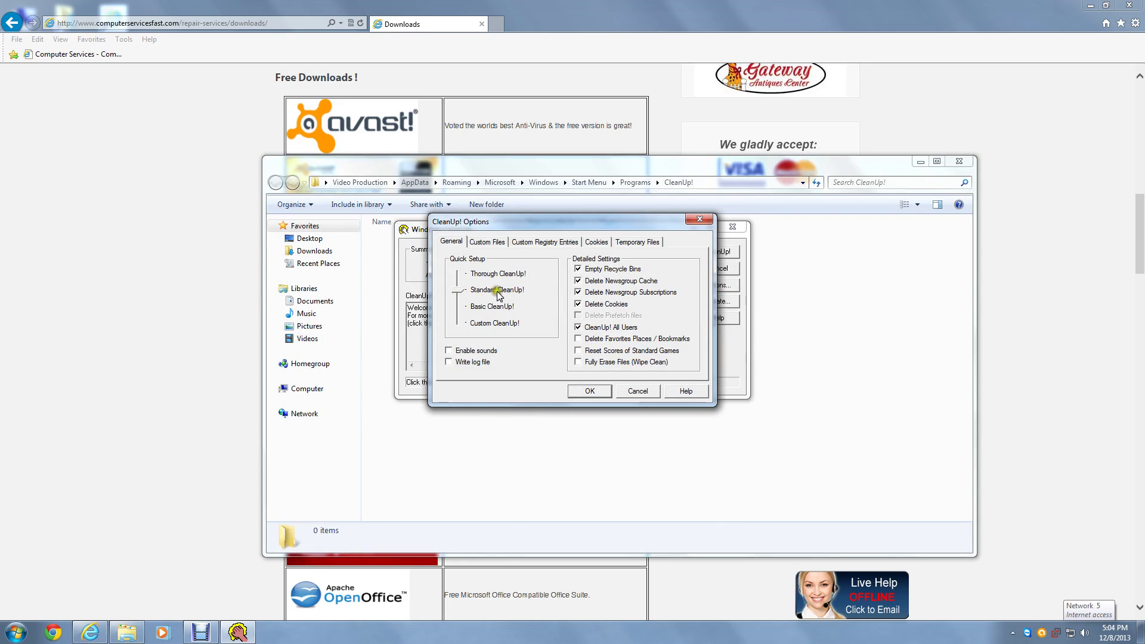
left_click(578, 304)
left_click(578, 304)
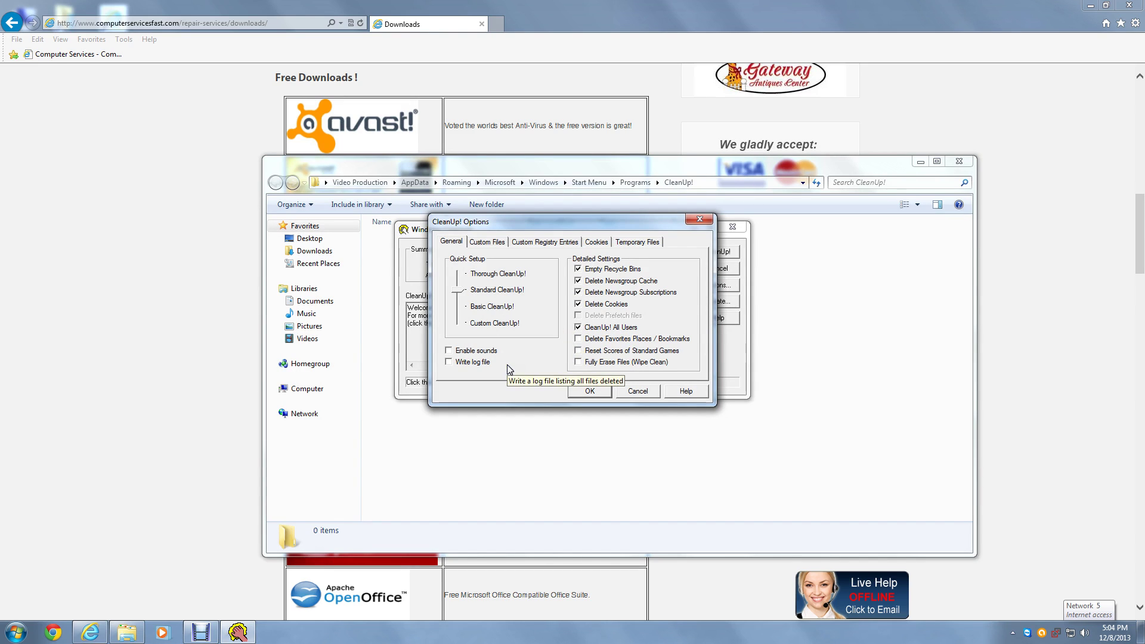
left_click(449, 351)
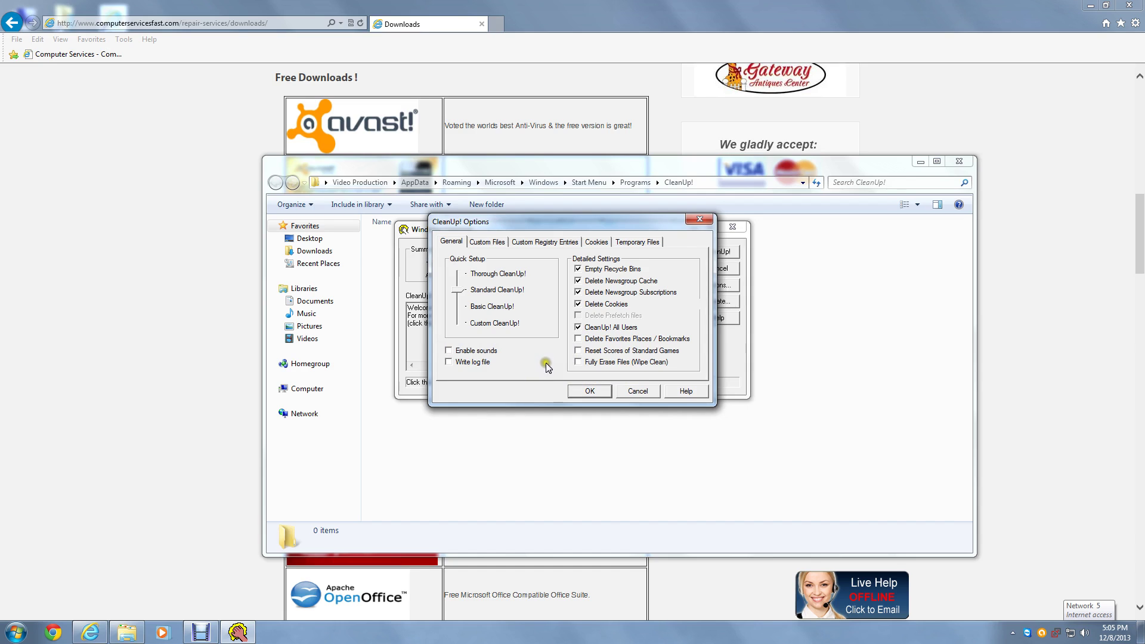
left_click(576, 373)
left_click(587, 391)
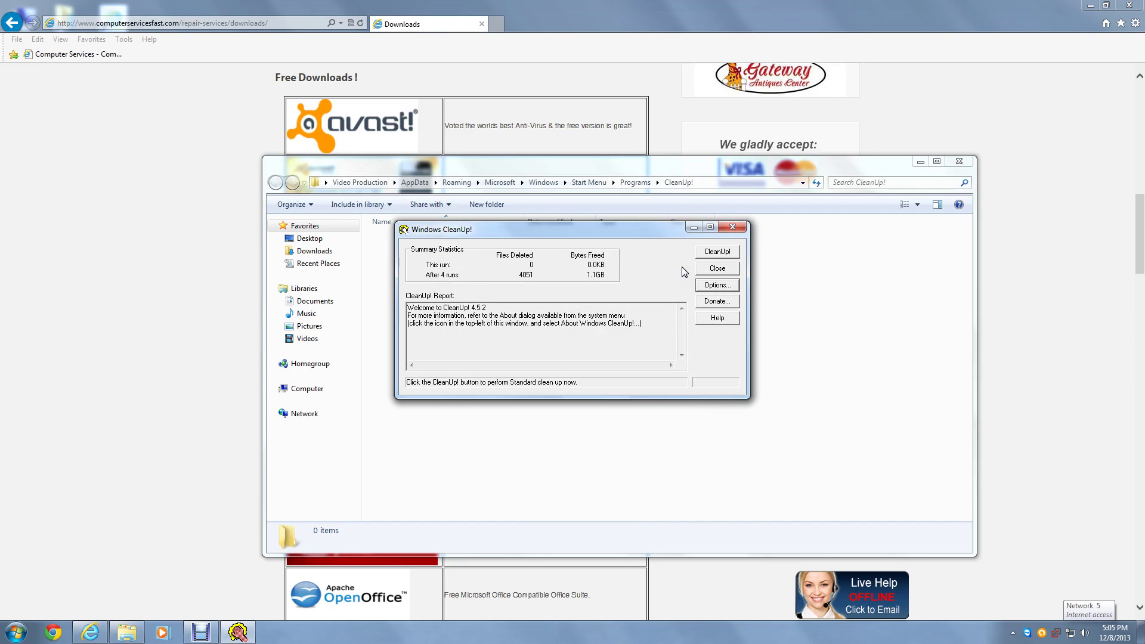
Step: Run the CleanUp! clean past the open-browser warning, deleting 1091 files and freeing 261.0 MB
left_click(704, 253)
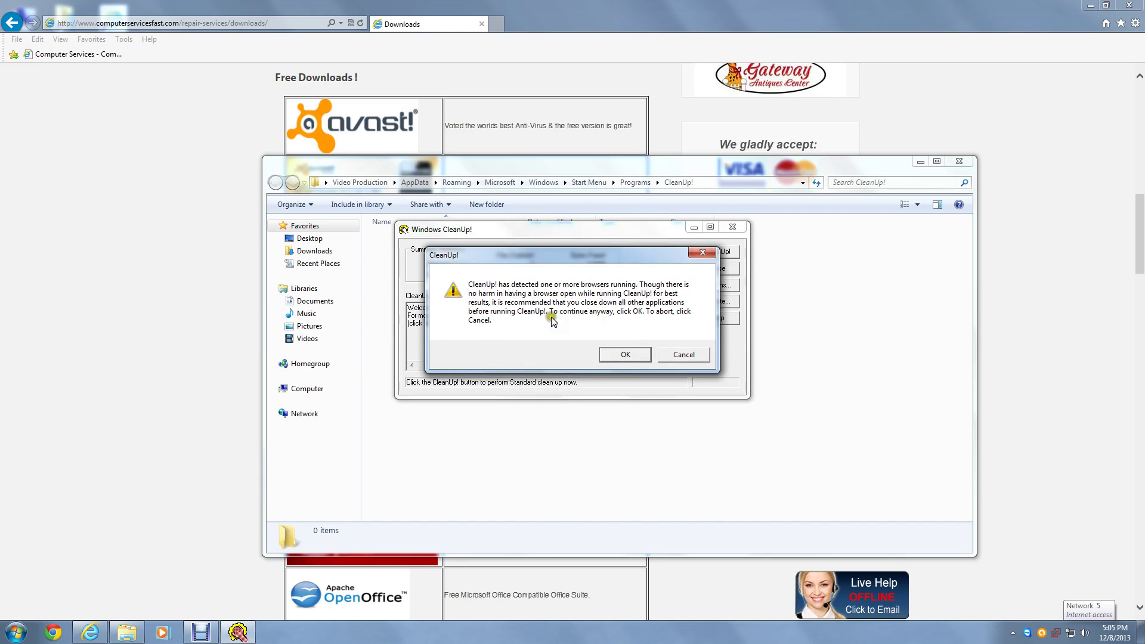
left_click(609, 357)
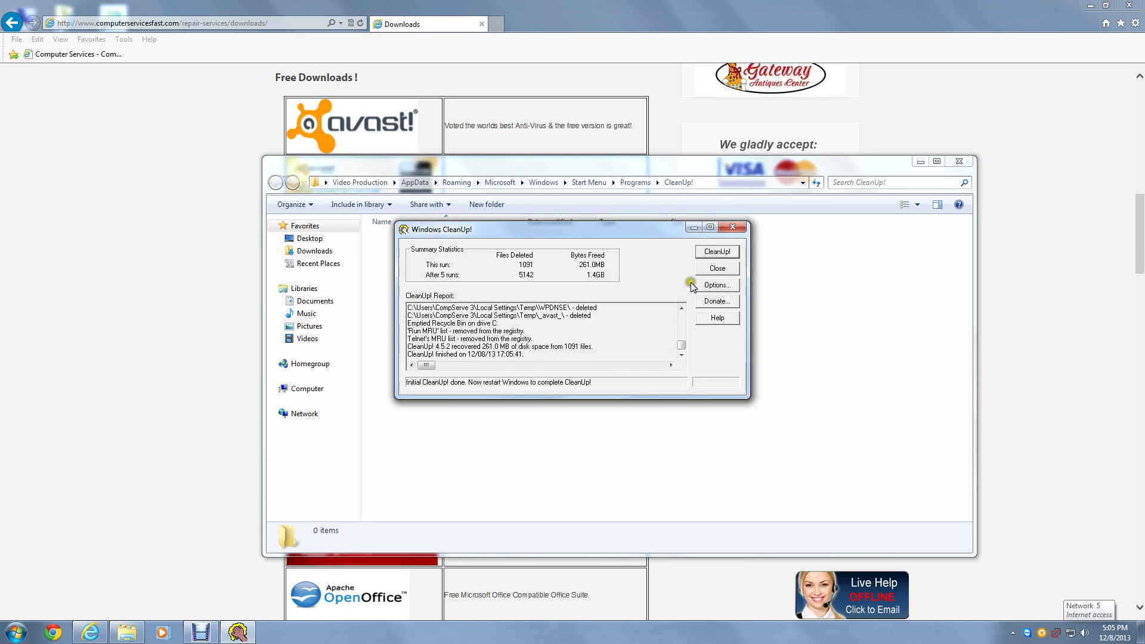
Step: Close CleanUp!, decline logging off, and cancel the Program Compatibility Assistant prompt
left_click(711, 270)
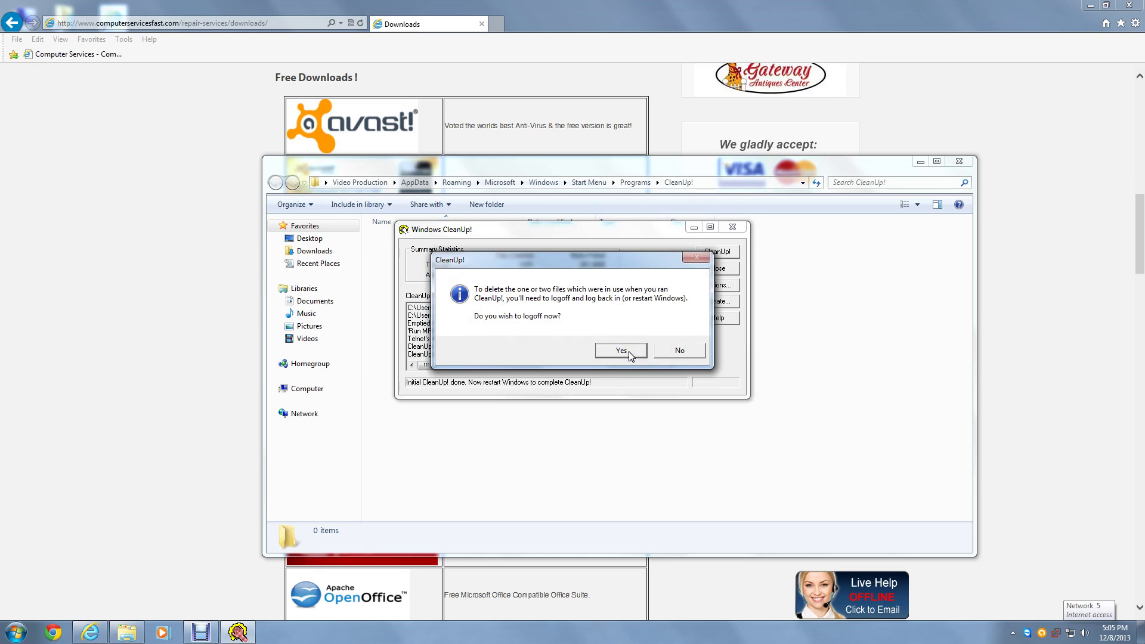
left_click(679, 350)
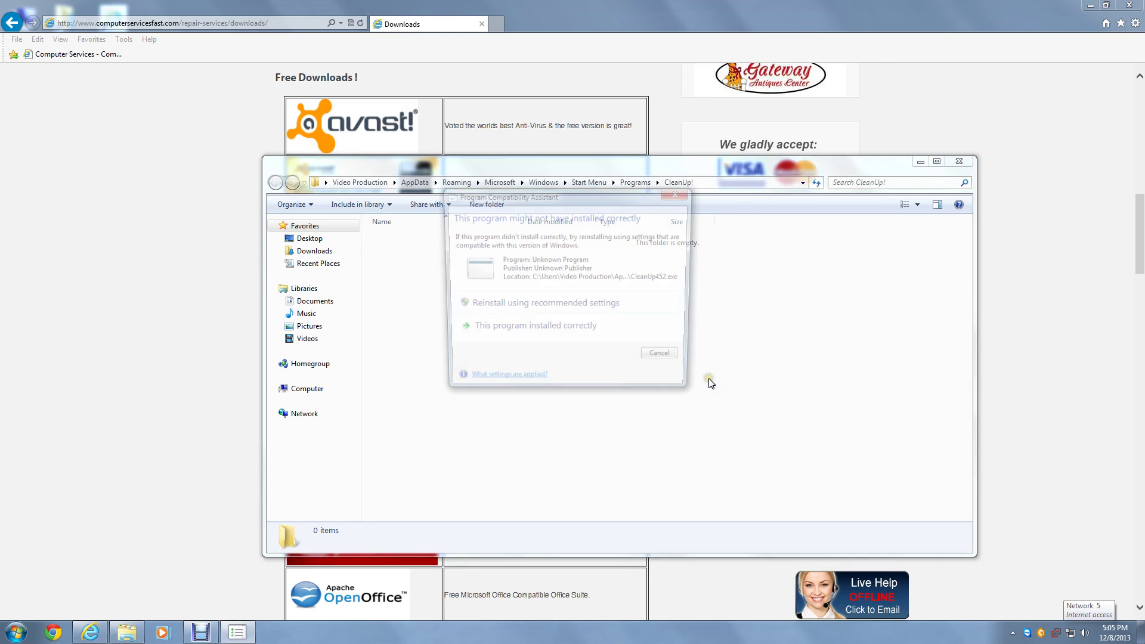
left_click(678, 354)
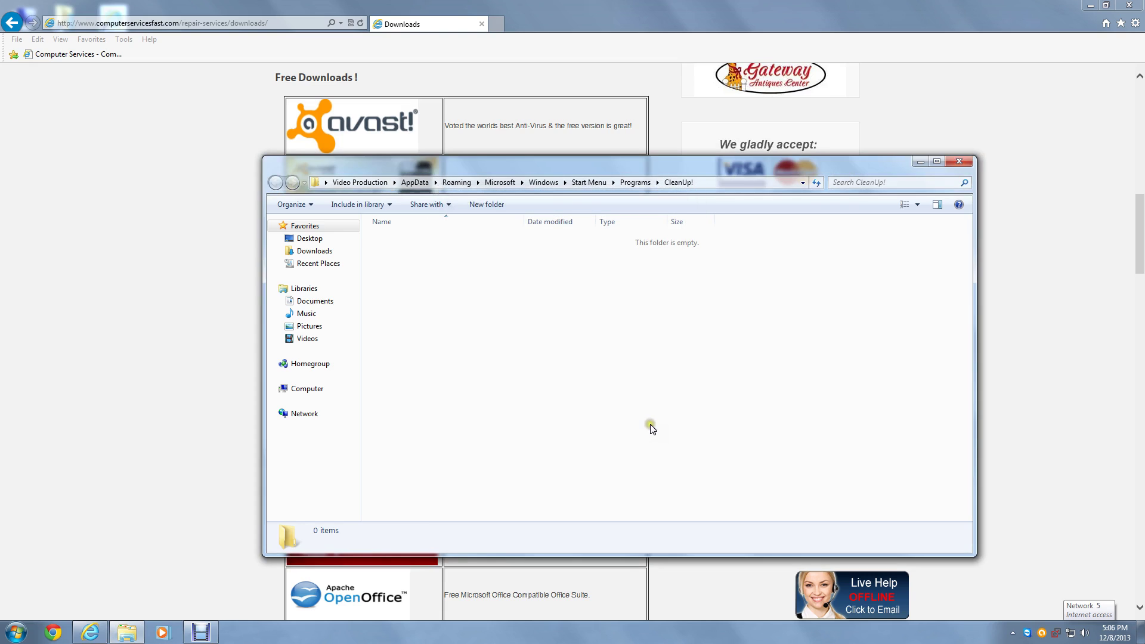